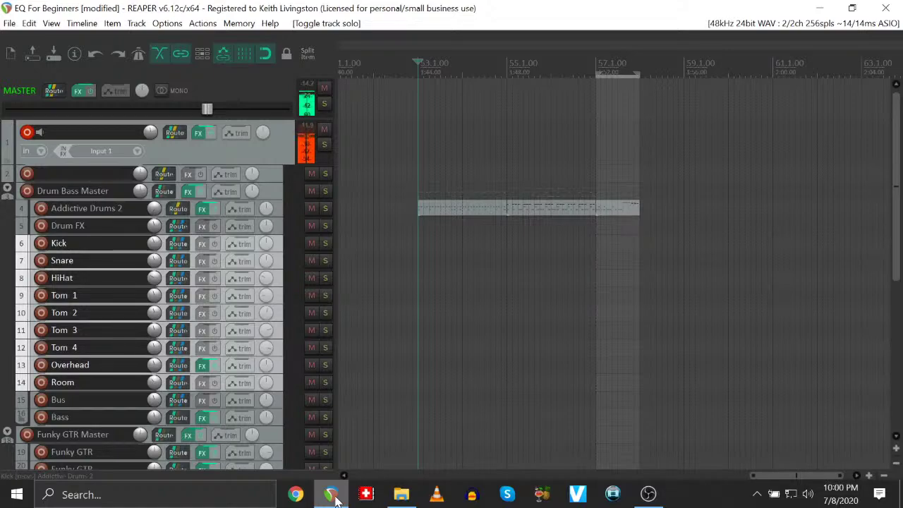
Switch to File Explorer and open the VST folder inside Downloads
left_click(401, 494)
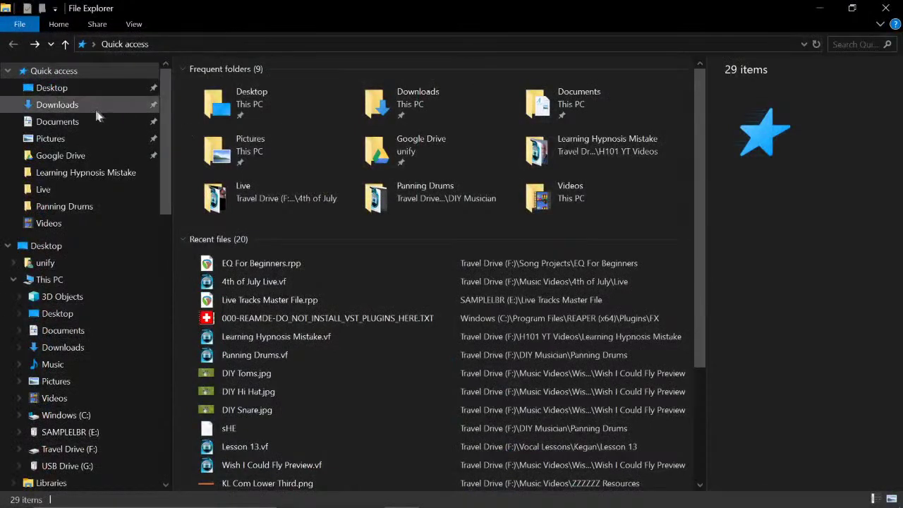
left_click(81, 105)
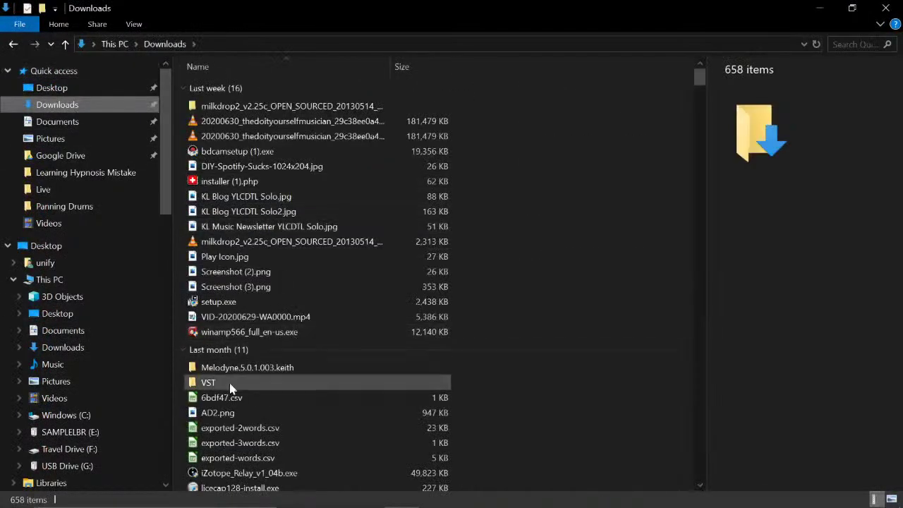
left_click(230, 388)
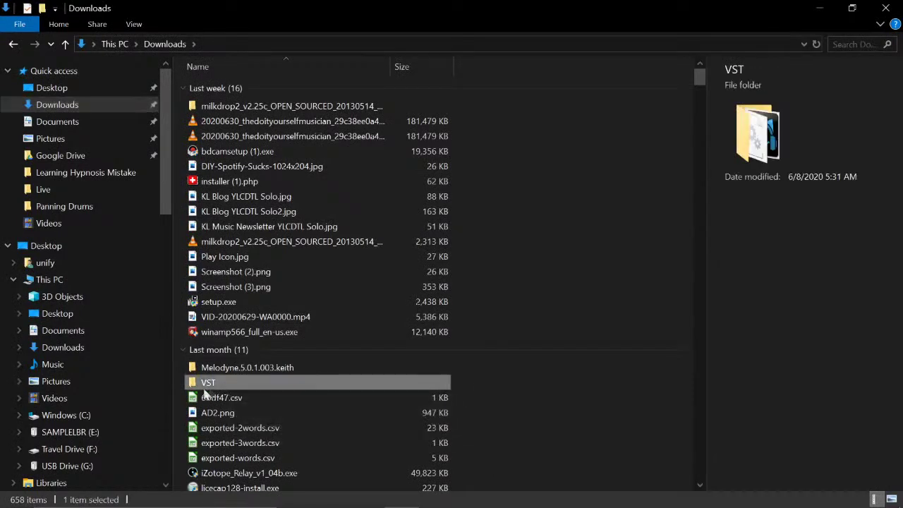
double_click(203, 385)
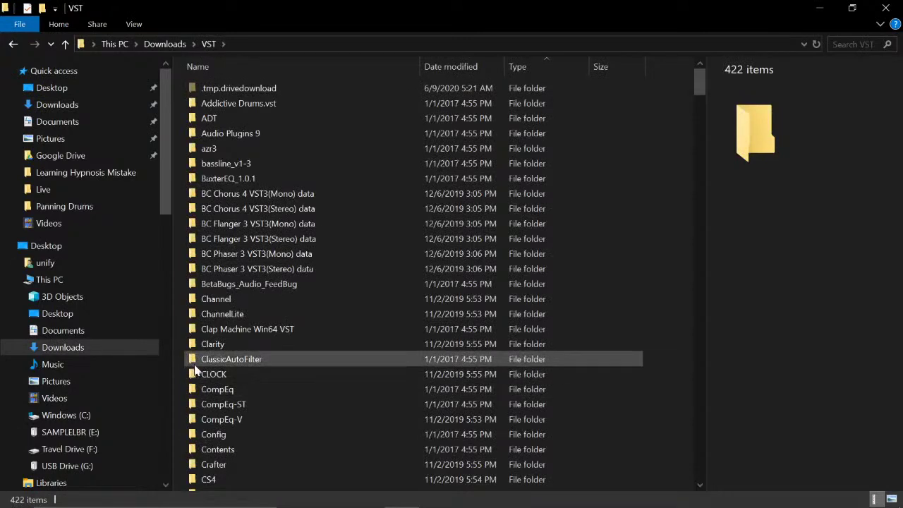
Switch to REAPER and filter the effects available for Track 2 by "cla"
left_click(332, 493)
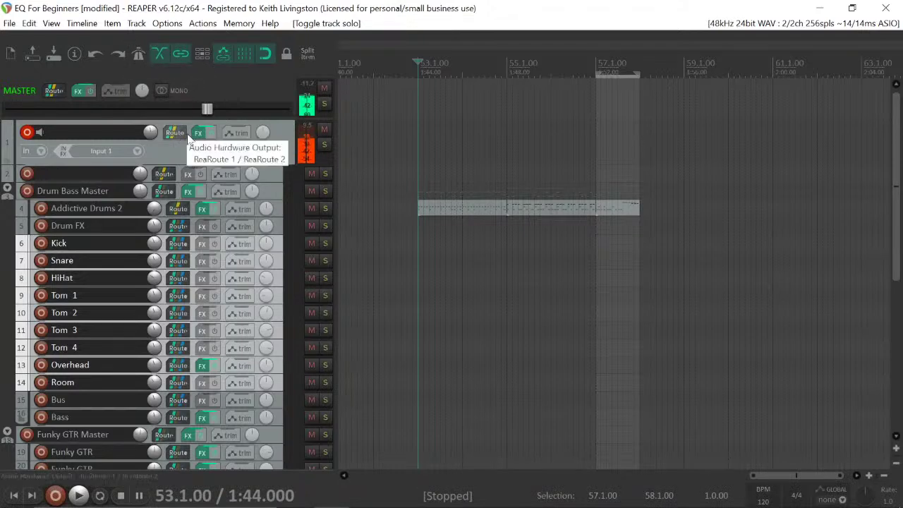
left_click(192, 177)
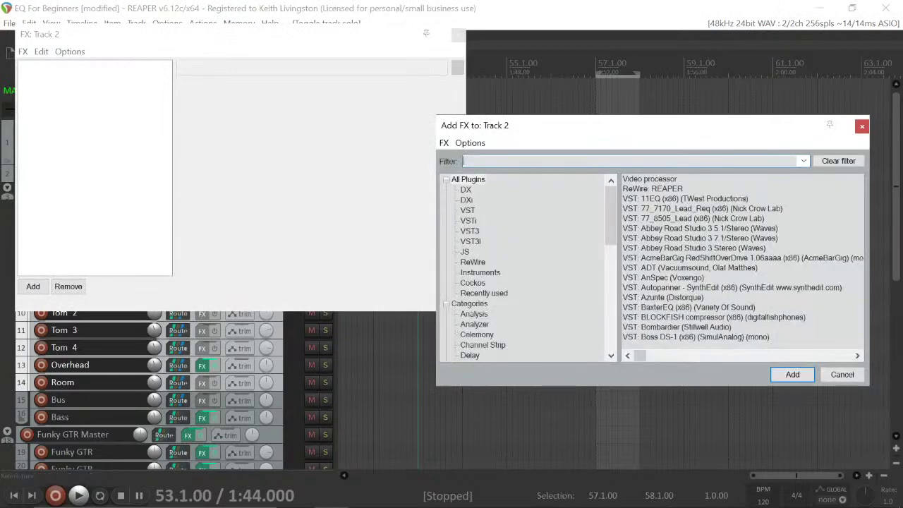
type("cla")
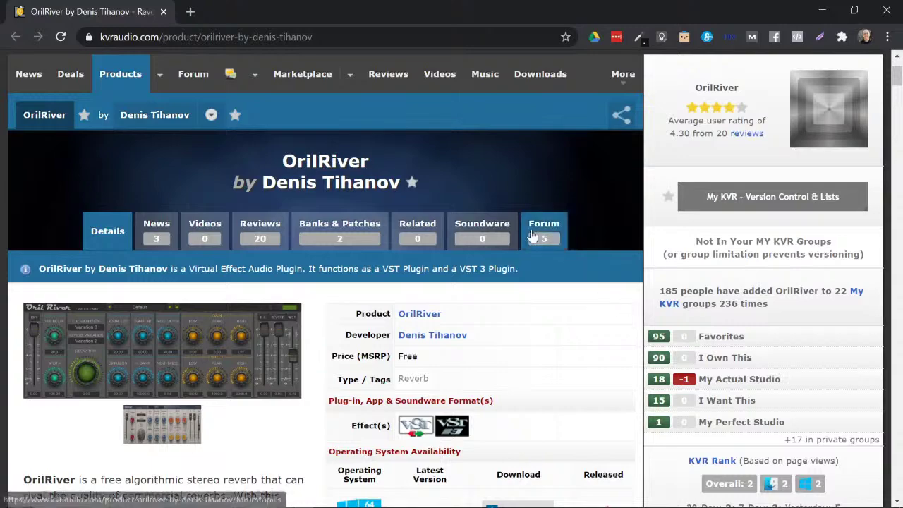
Download the Windows 64-bit version of OrilRiver from its KVR Audio page and show orilriver_win203.zip in the Downloads folder
scroll(539, 236, "down", 2)
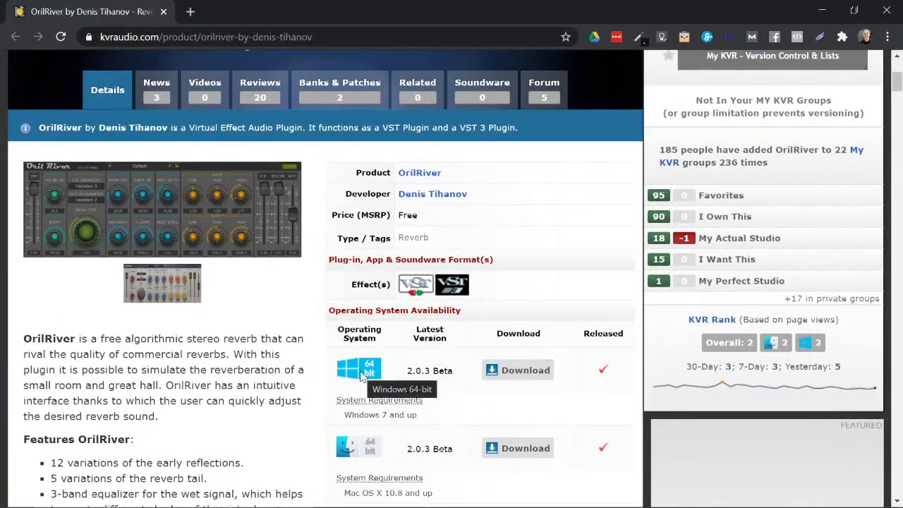
left_click(503, 366)
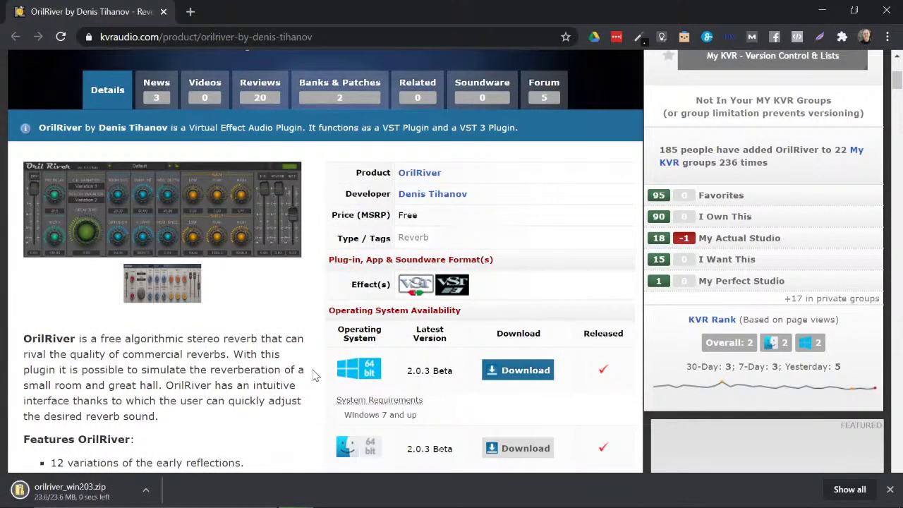
left_click(69, 490)
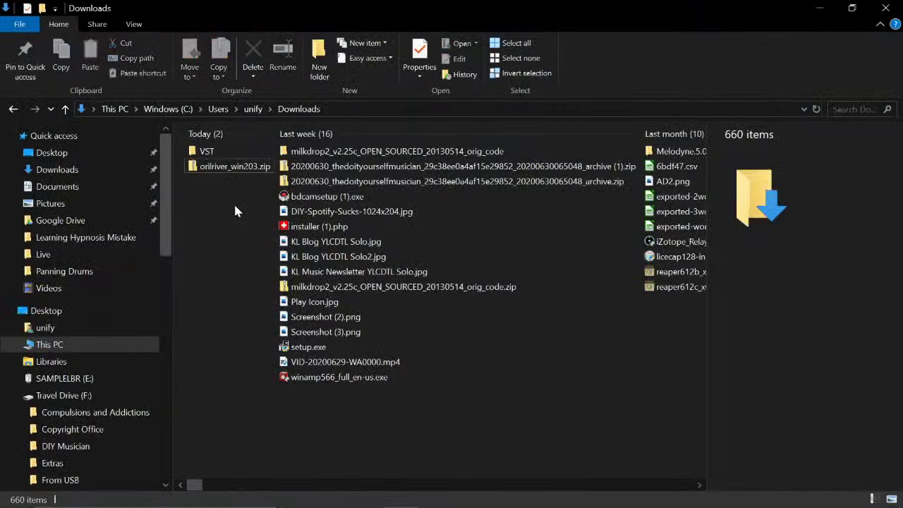
Move the OrilRiver203 folder out of orilriver_win203.zip into the VST folder in Downloads
double_click(224, 166)
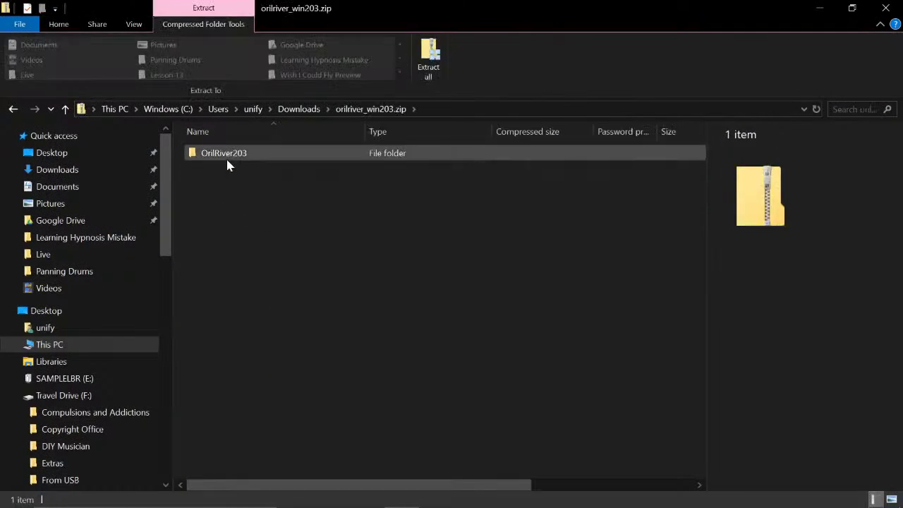
right_click(226, 156)
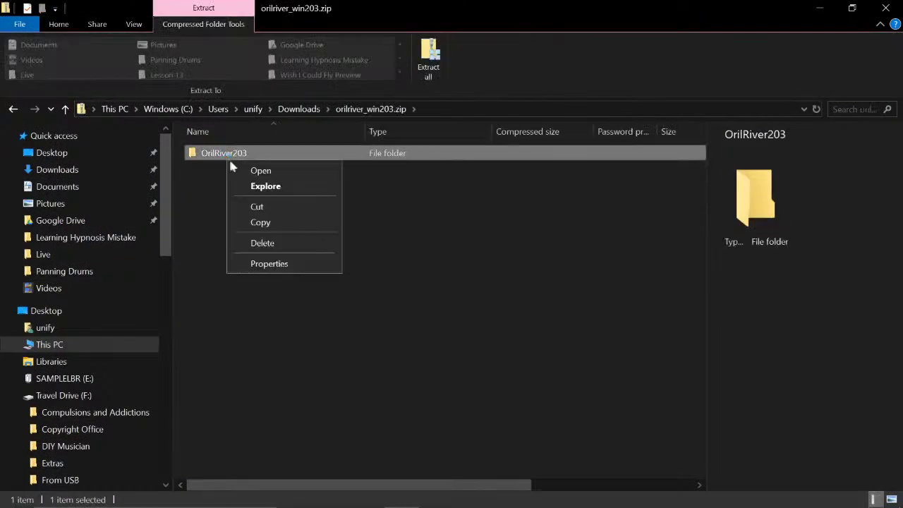
left_click(269, 206)
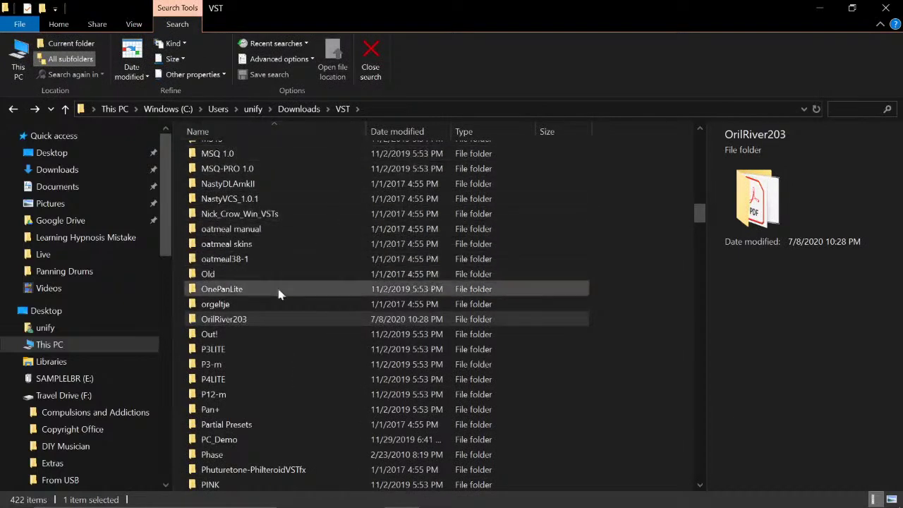
Delete the OrilRiver (x86) folder from the OrilRiver203 folder
double_click(241, 318)
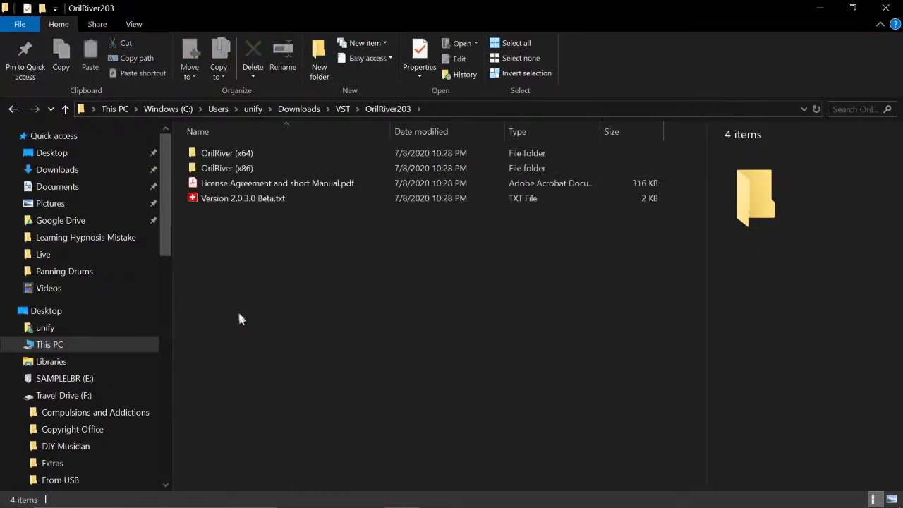
left_click(212, 174)
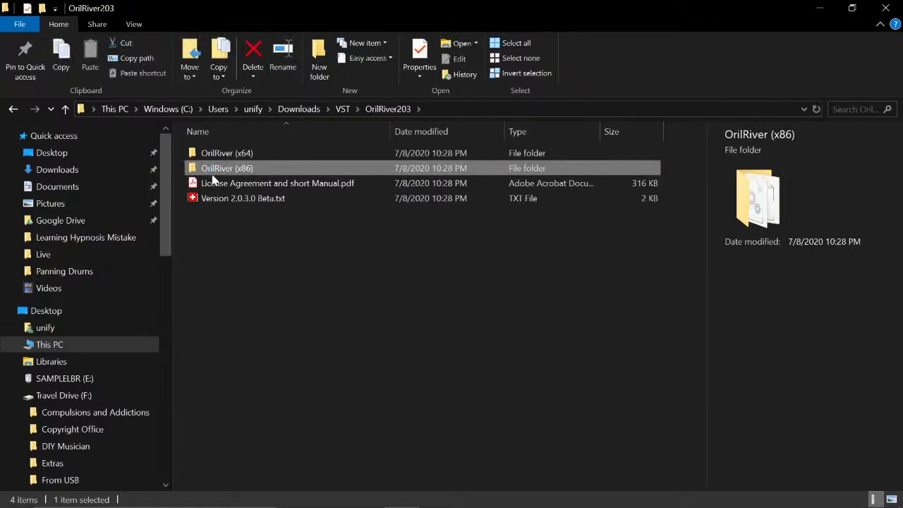
key("Delete")
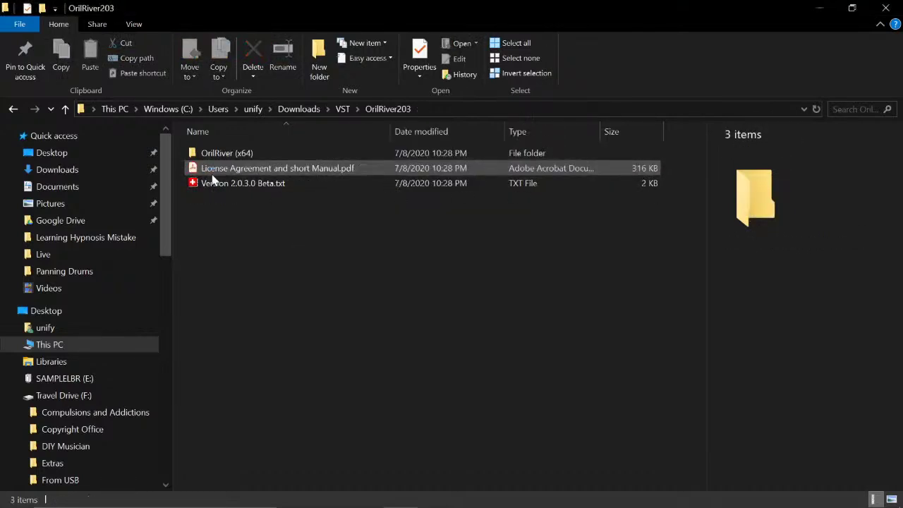
Switch to REAPER, re-scan the VST plug-in paths in the preferences and accept the settings
left_click(331, 493)
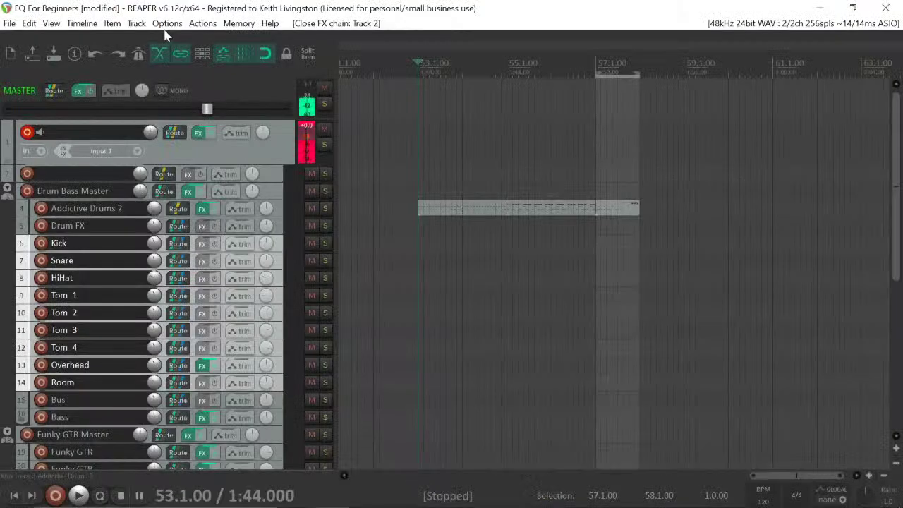
left_click(167, 23)
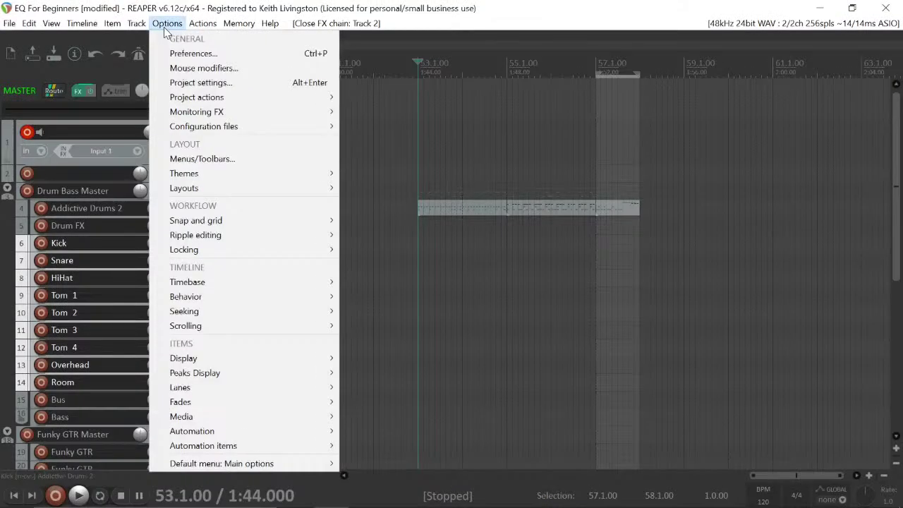
left_click(180, 54)
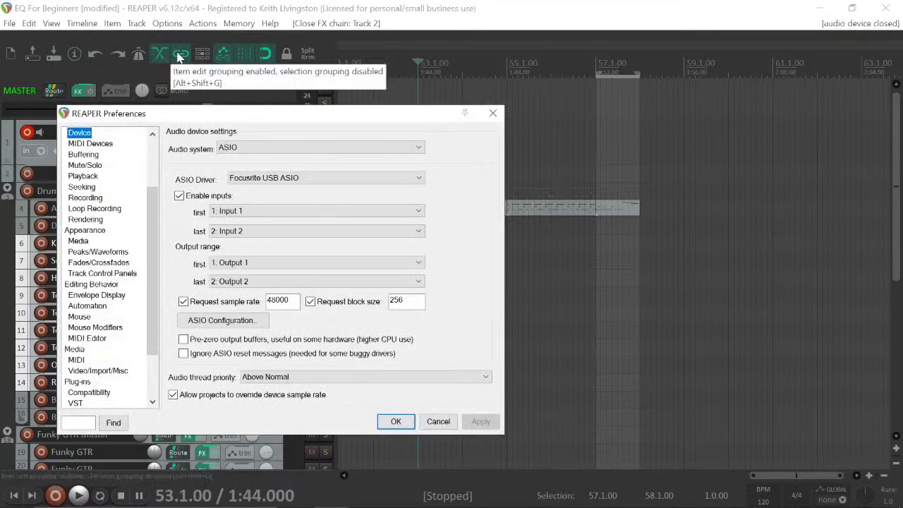
left_click(77, 381)
left_click(75, 402)
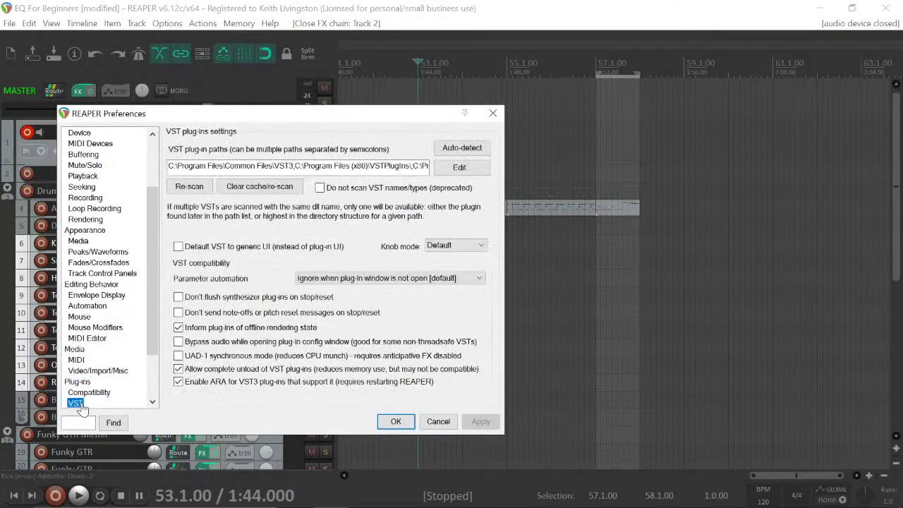
left_click(187, 190)
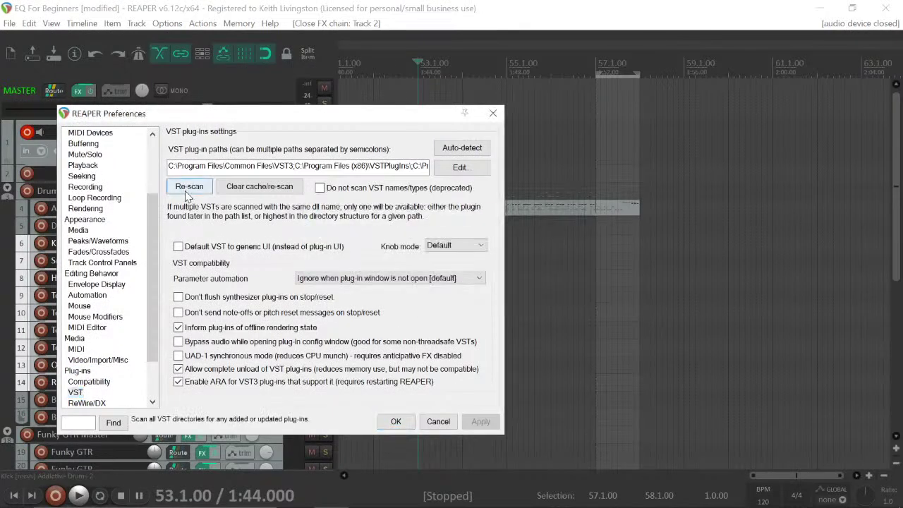
left_click(396, 421)
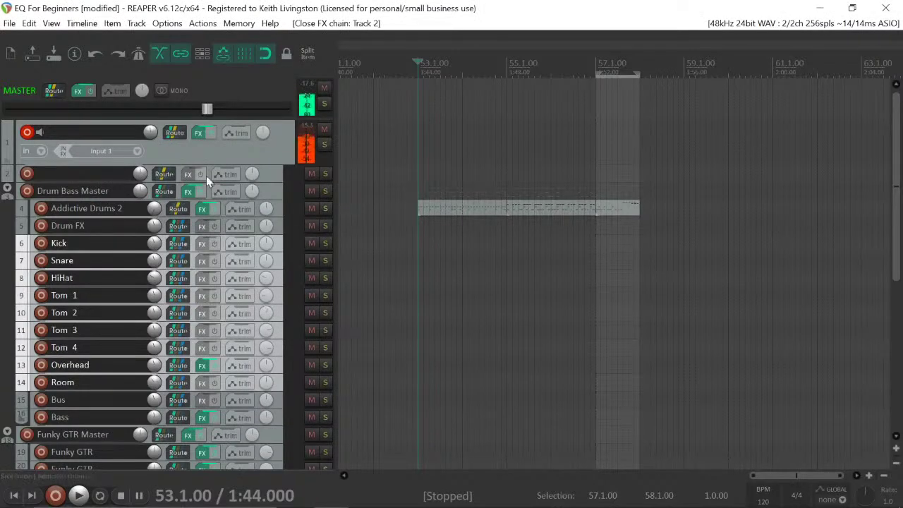
Search the effects available for Track 2 for "oril" and dismiss the effects browser without adding anything
left_click(188, 175)
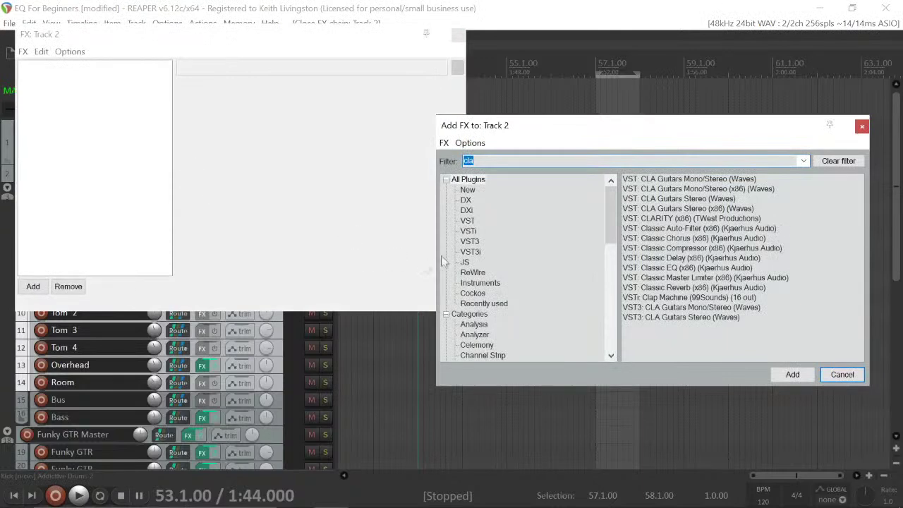
type("e")
type("nl")
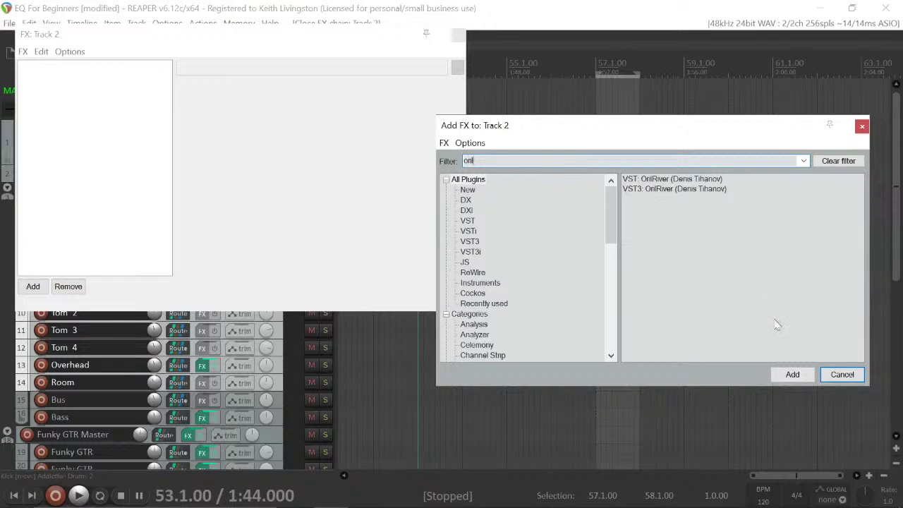
left_click(839, 374)
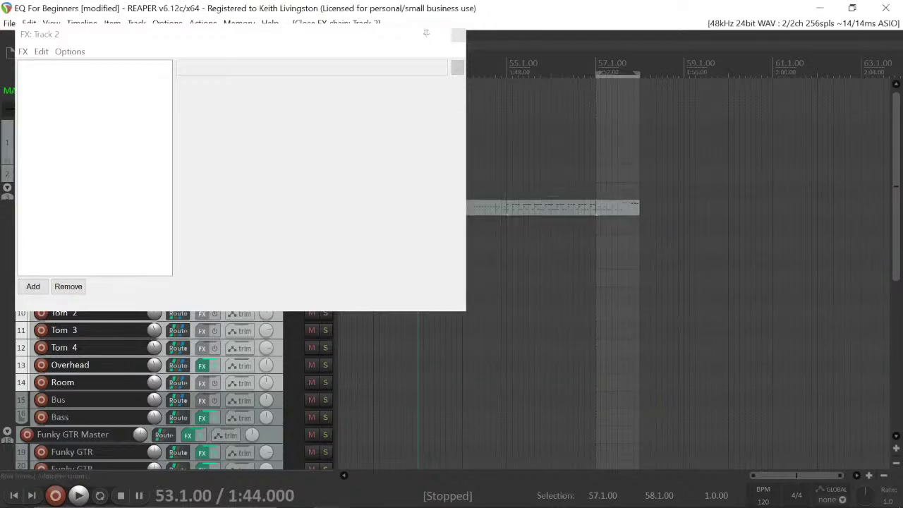
Switch to File Explorer and delete OrilRiver.dll from the OrilRiver (x64) folder
left_click(416, 494)
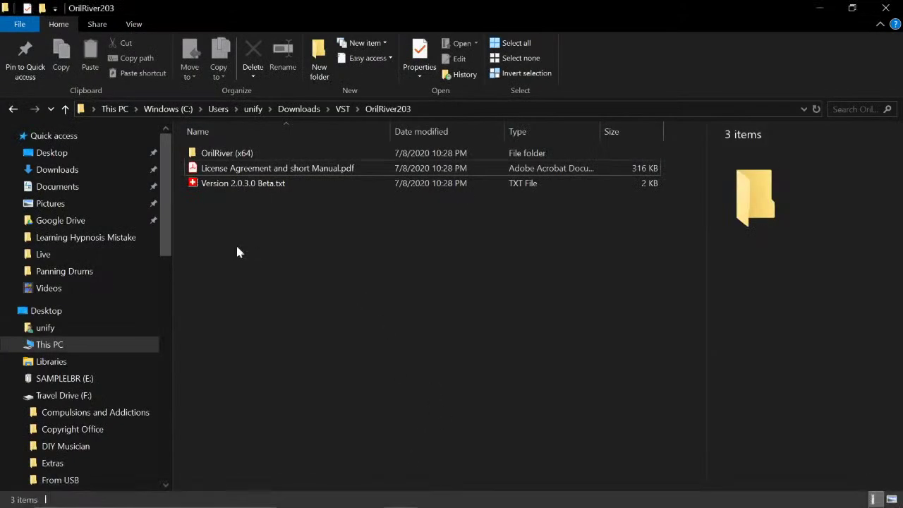
left_click(200, 162)
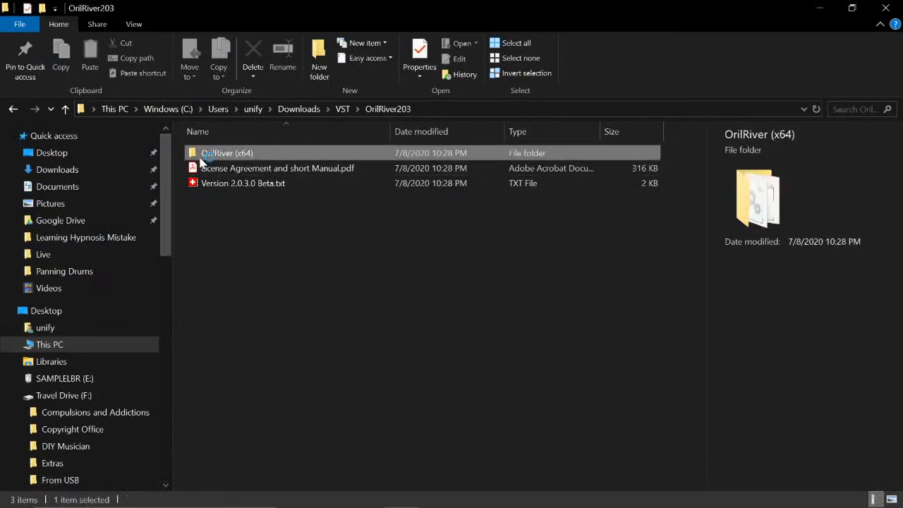
double_click(201, 161)
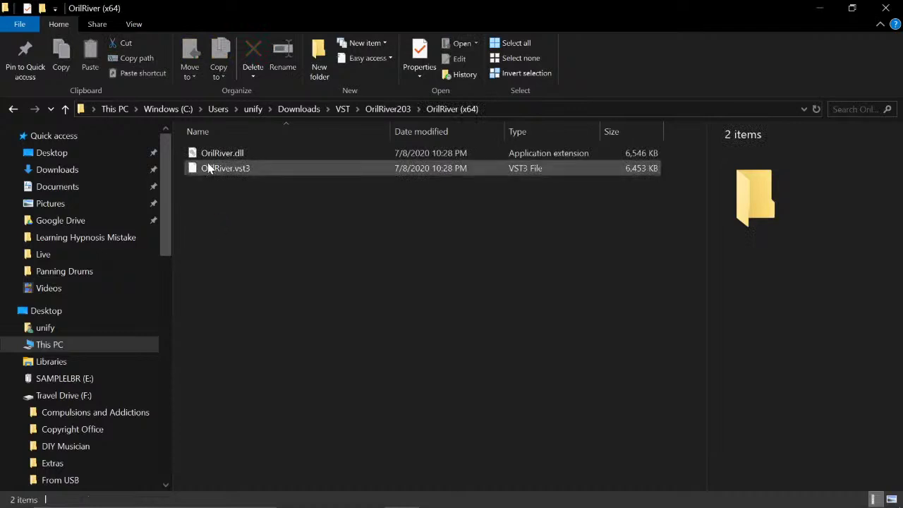
left_click(206, 154)
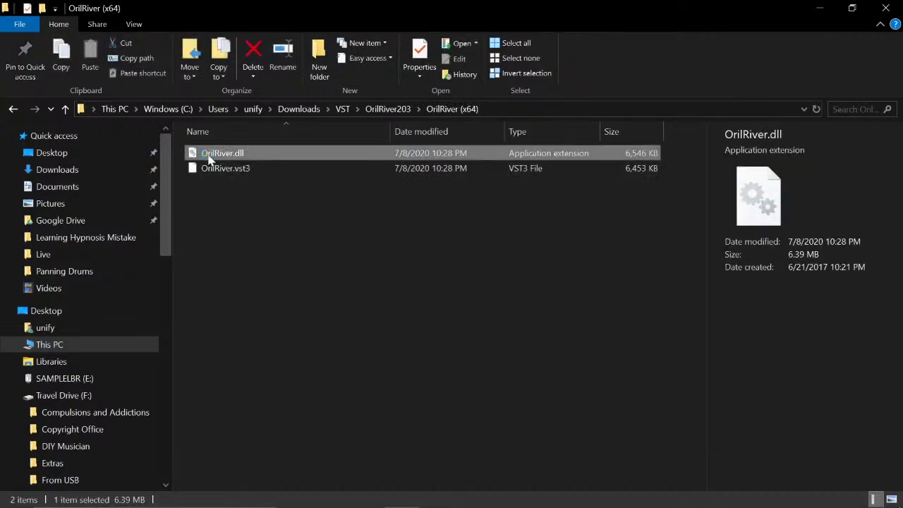
key("Delete")
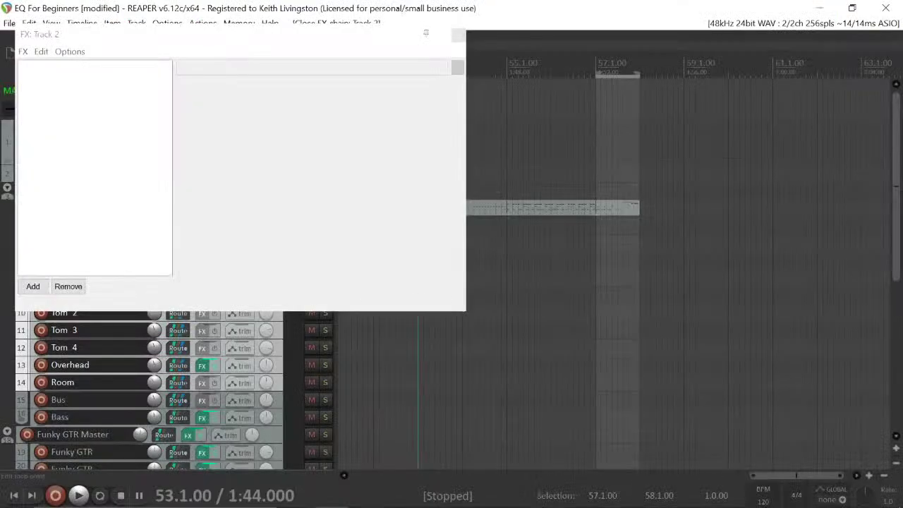
Return to REAPER, close Track 2's effects window and re-scan the VST plug-ins from the preferences again
left_click(458, 35)
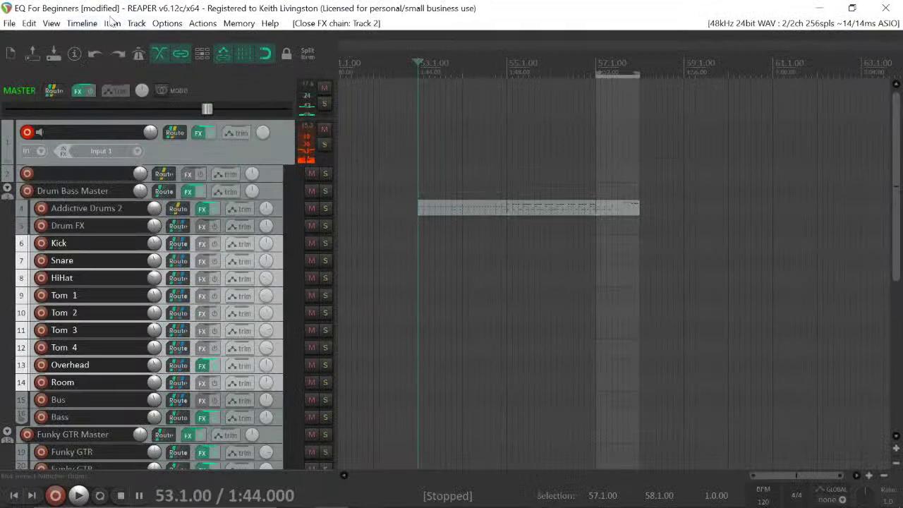
left_click(166, 25)
left_click(193, 54)
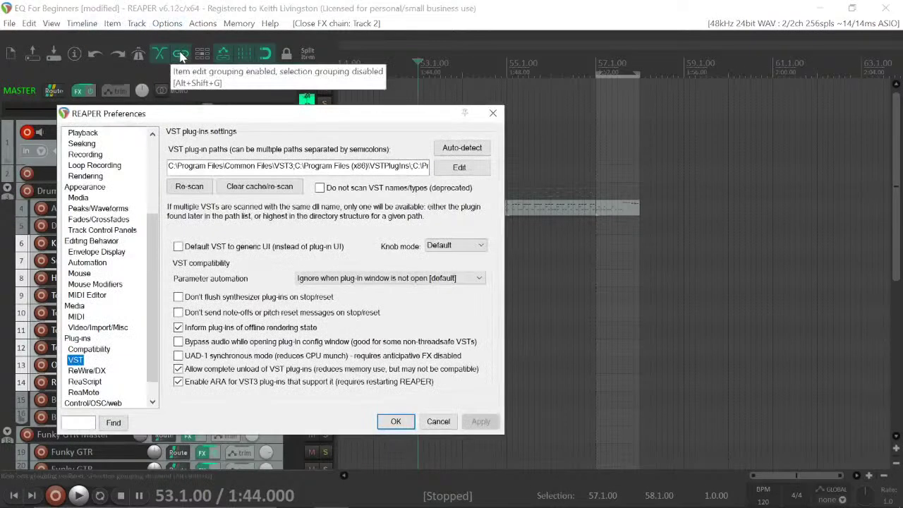
left_click(205, 187)
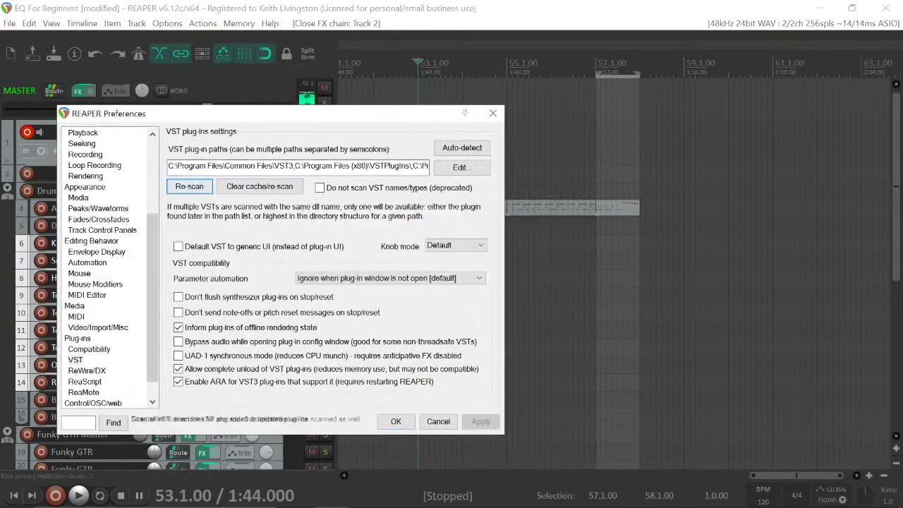
left_click(396, 421)
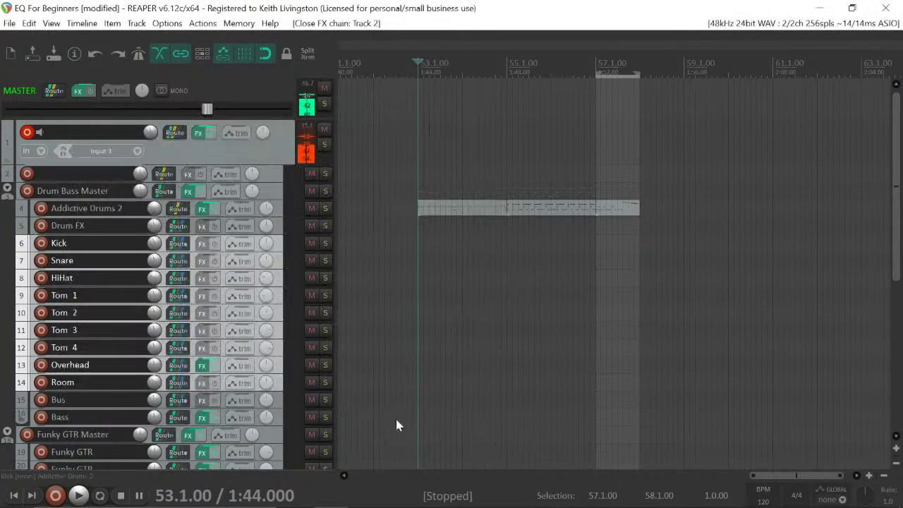
Check the effects browser of Track 2 for the OrilRiver entry and dismiss it without adding an effect
left_click(187, 173)
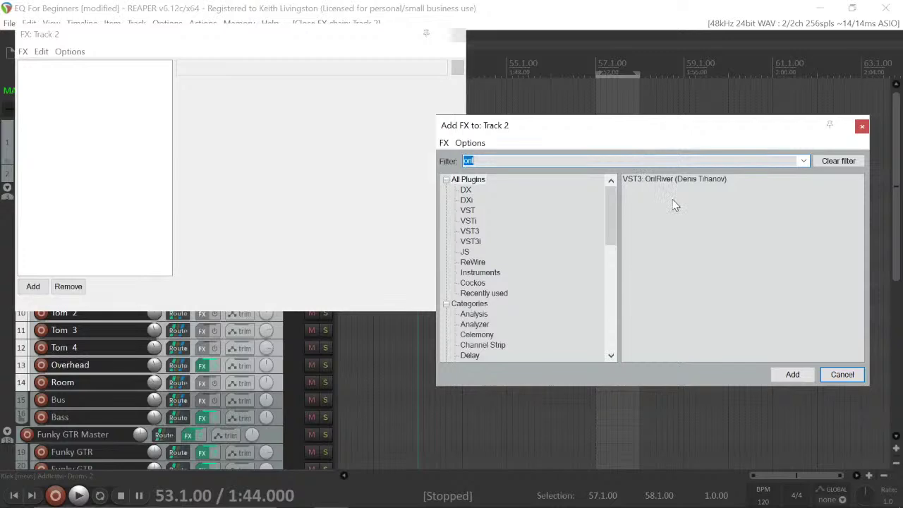
key("Escape")
key("Escape")
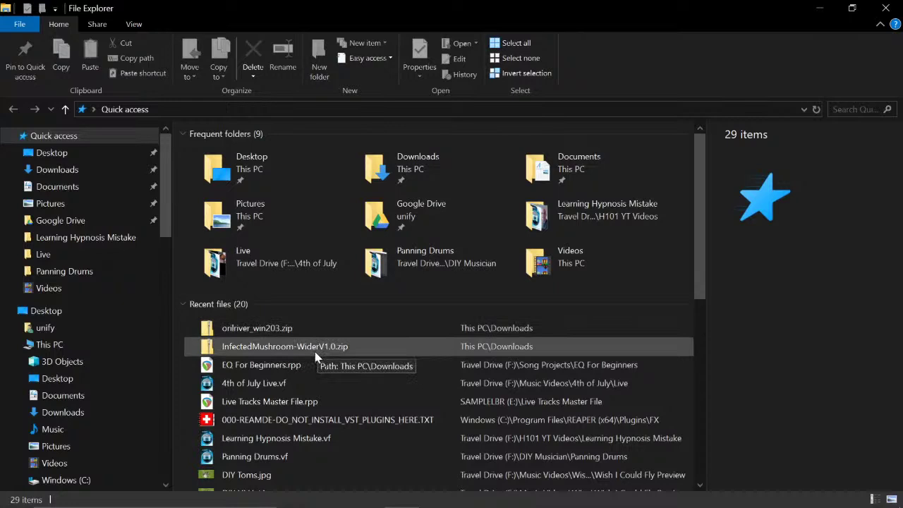
Switch to File Explorer, open InfectedMushroom-WiderV1.0.zip and extract all its files to the InfectedMushroom-WiderV1.0 folder in Downloads
double_click(315, 356)
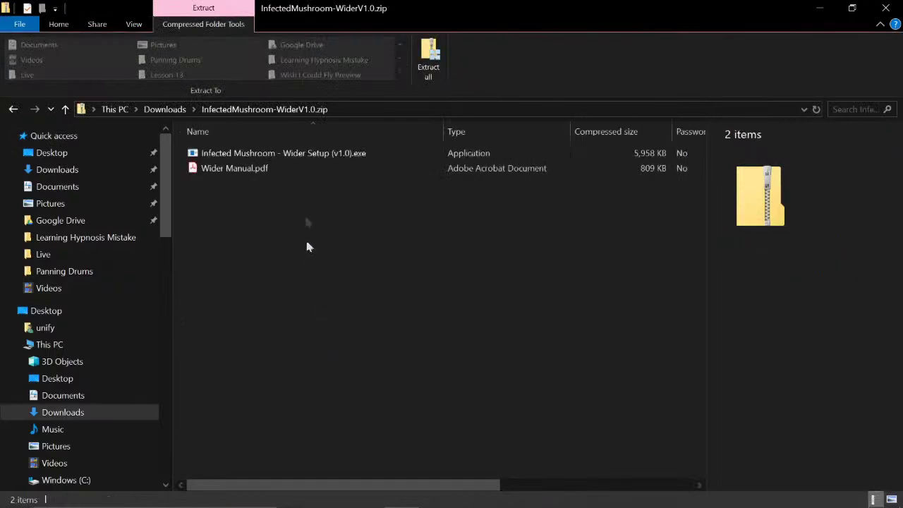
left_click(304, 162)
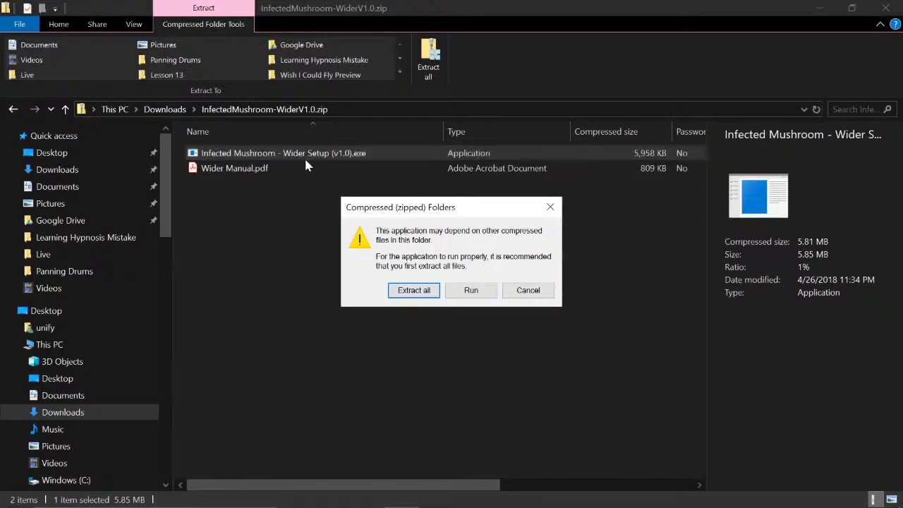
left_click(426, 293)
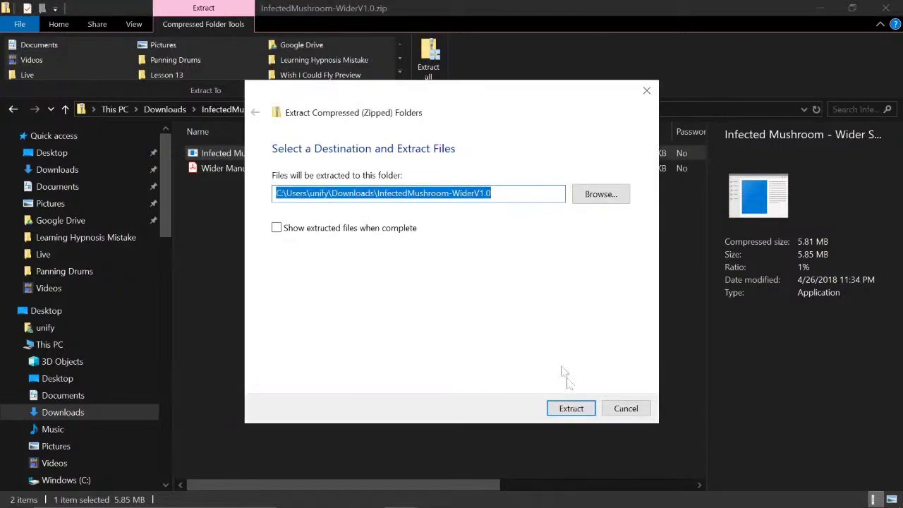
left_click(572, 409)
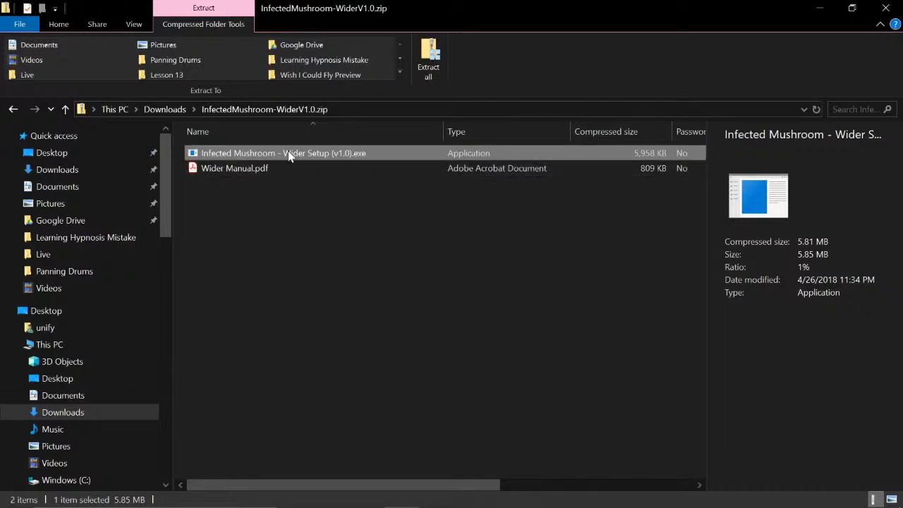
Run the Infected Mushroom - Wider setup, accepting the license agreement and keeping only the 64-bit VST3 Plugin component selected
left_click(309, 328)
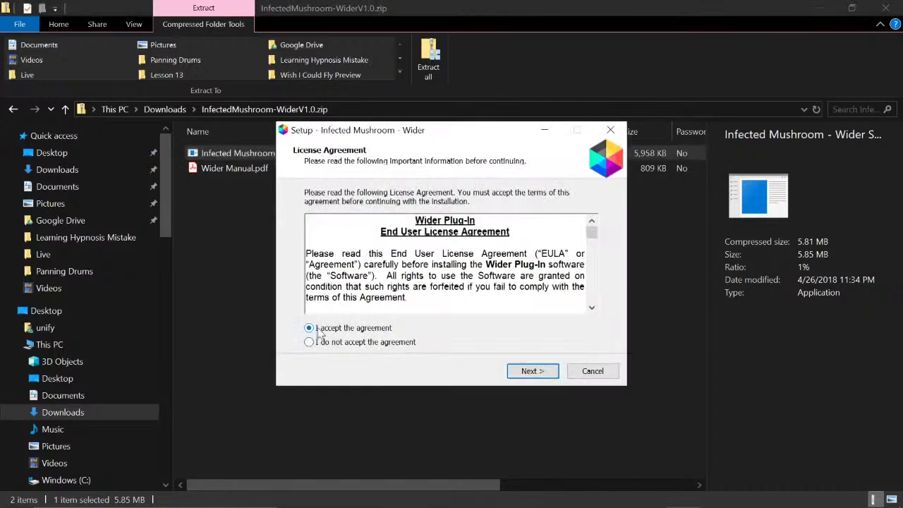
left_click(530, 374)
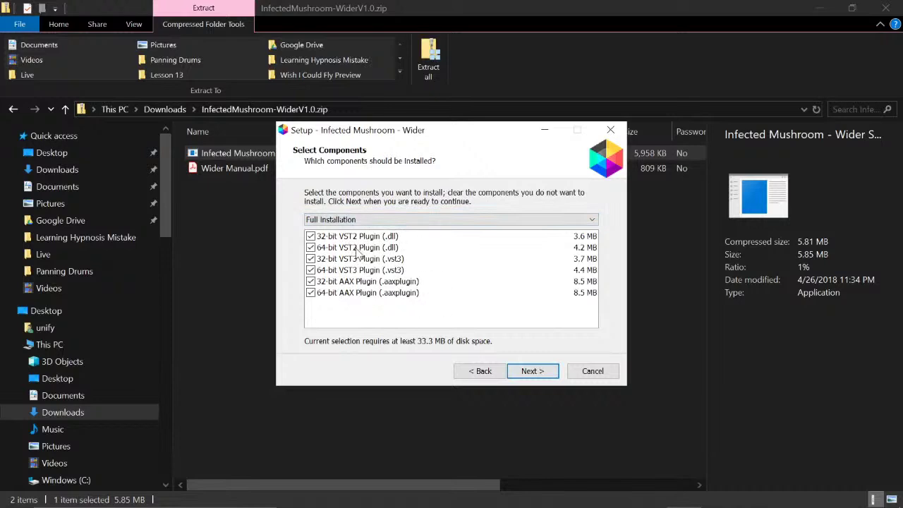
left_click(313, 259)
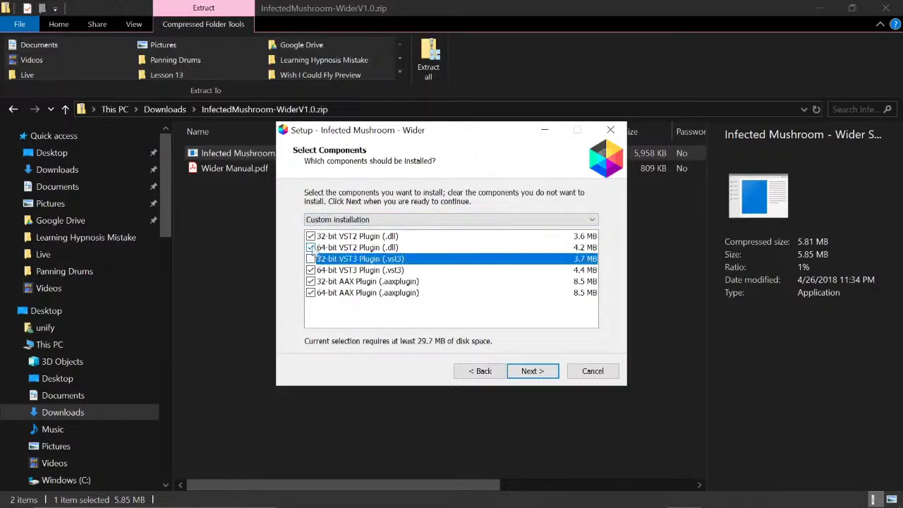
left_click(310, 247)
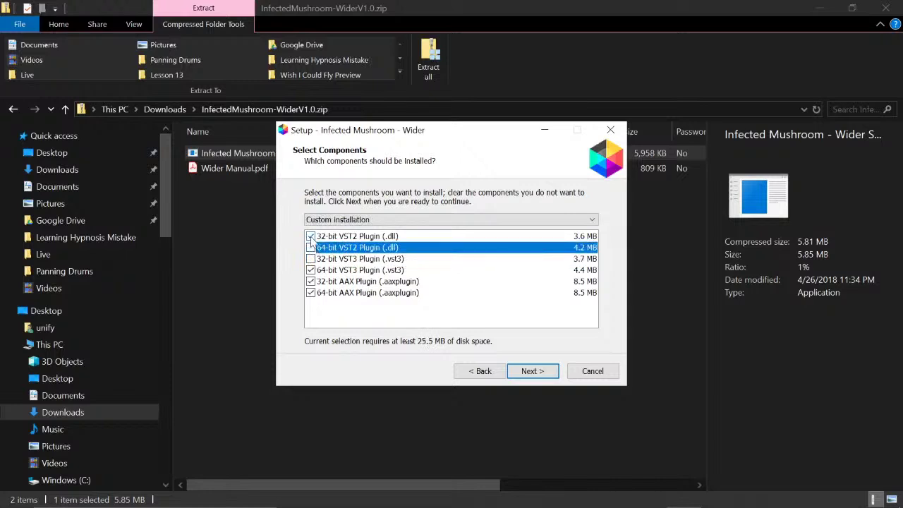
left_click(310, 237)
left_click(311, 281)
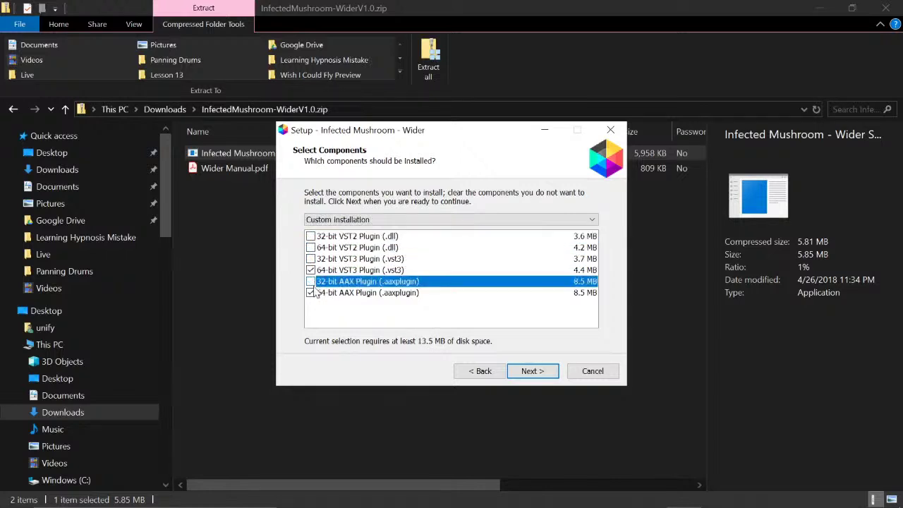
left_click(311, 293)
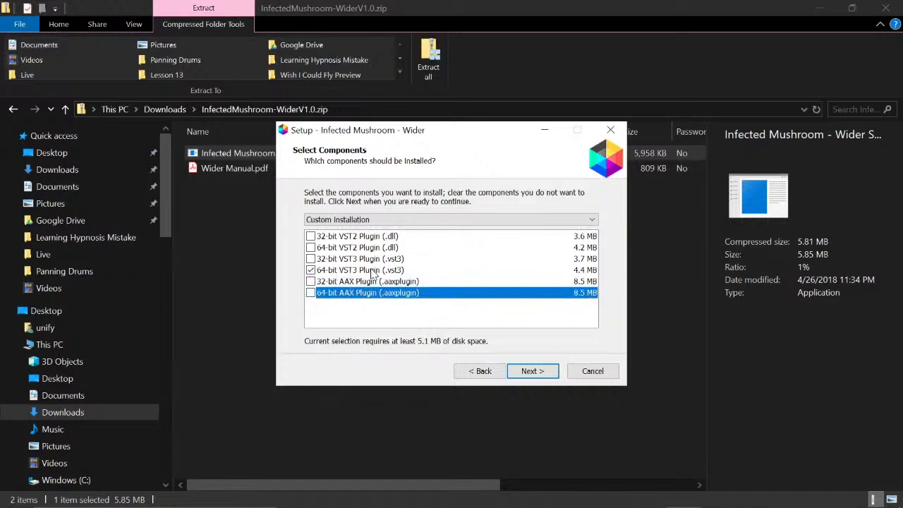
left_click(533, 371)
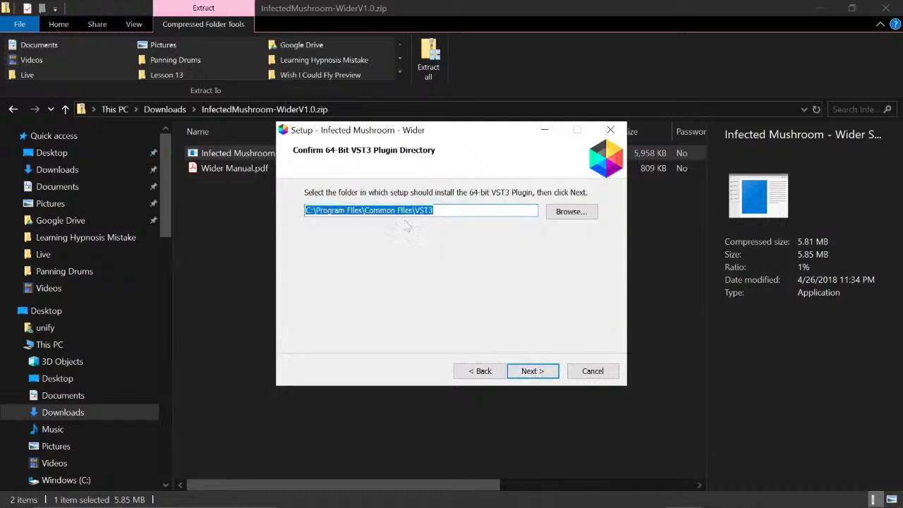
Set the install directory of the 64-bit VST3 plug-in to the VST folder inside Downloads
left_click(569, 211)
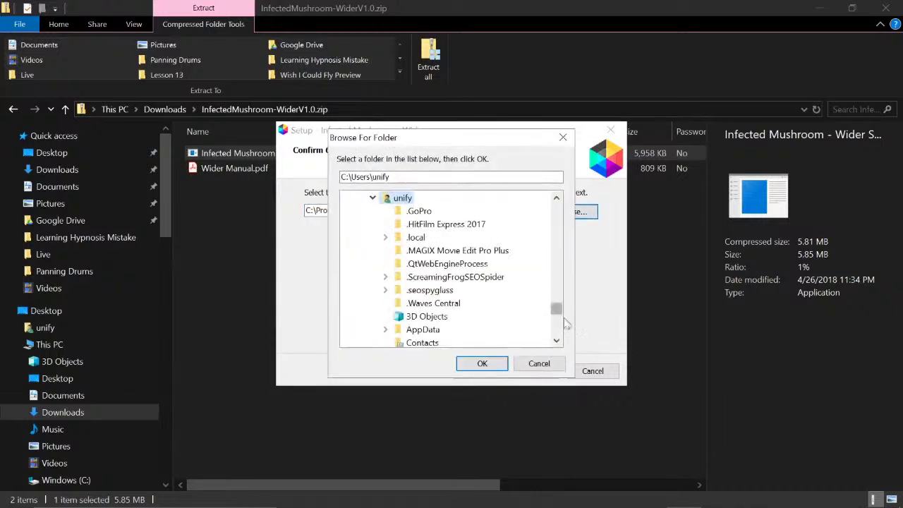
scroll(559, 336, "down", 3)
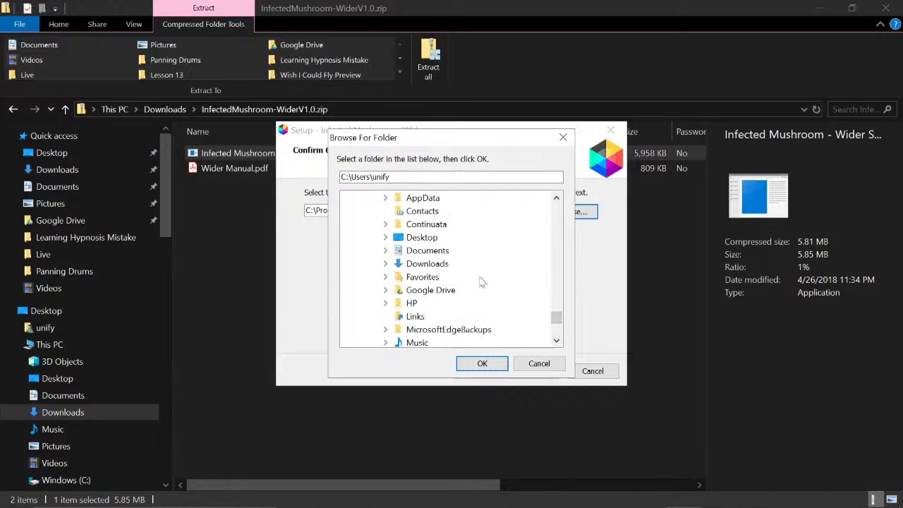
left_click(427, 266)
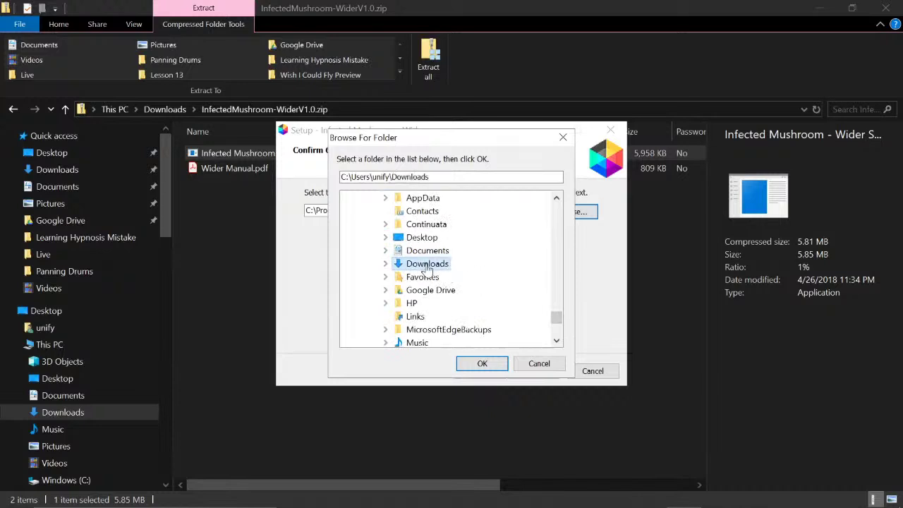
double_click(427, 266)
left_click_drag(557, 247, 557, 307)
left_click(426, 239)
left_click(492, 364)
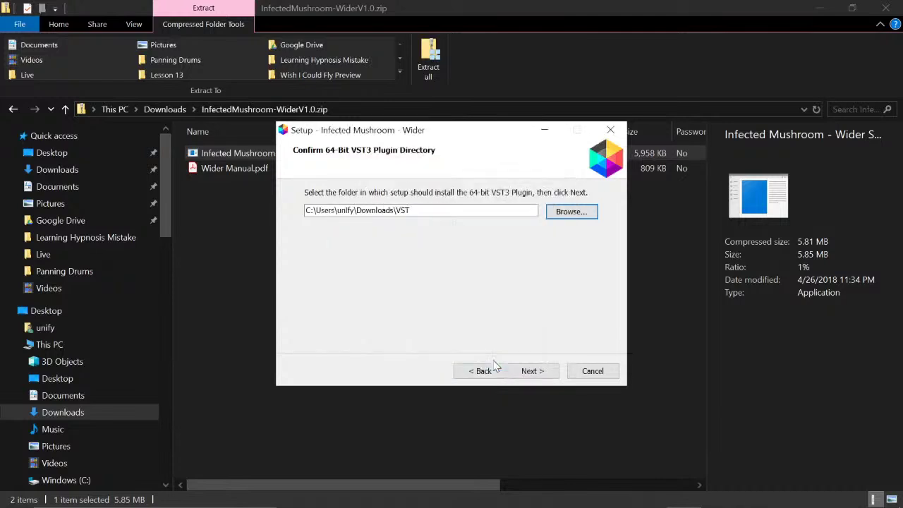
Install Infected Mushroom - Wider with the chosen settings and finish the setup wizard
left_click(532, 370)
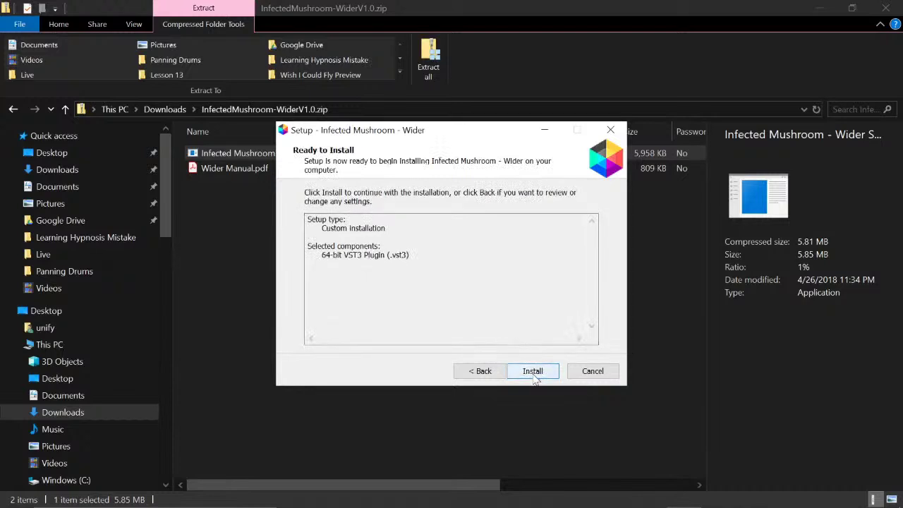
left_click(534, 374)
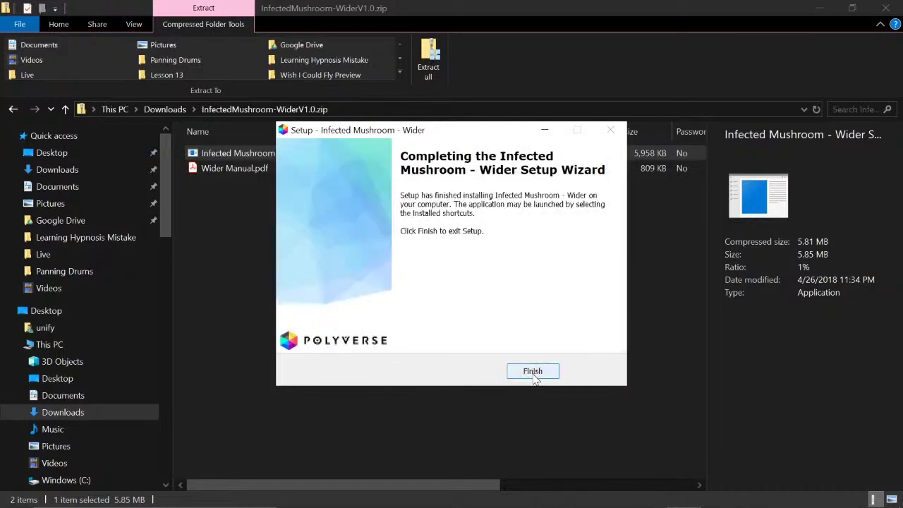
left_click(533, 372)
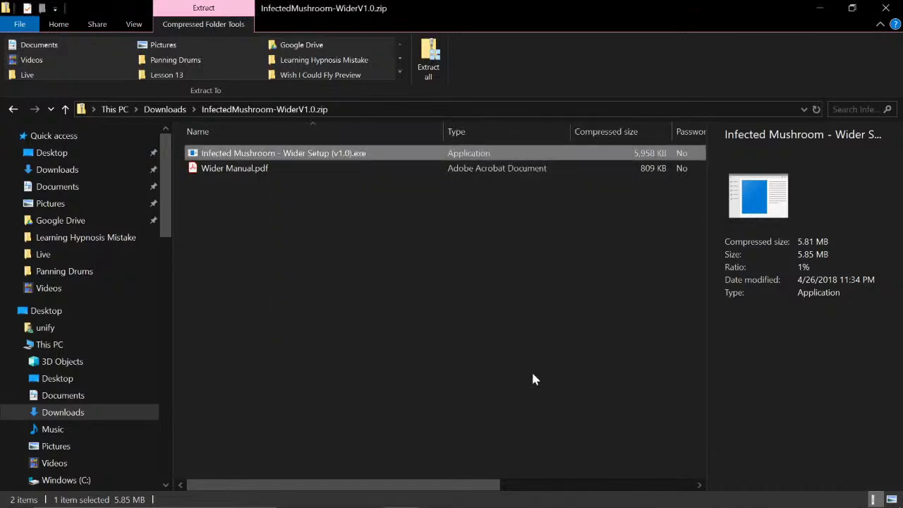
Switch to REAPER, re-scan the VST directories for the added plug-in in the preferences and accept the settings
mouse_move(443, 505)
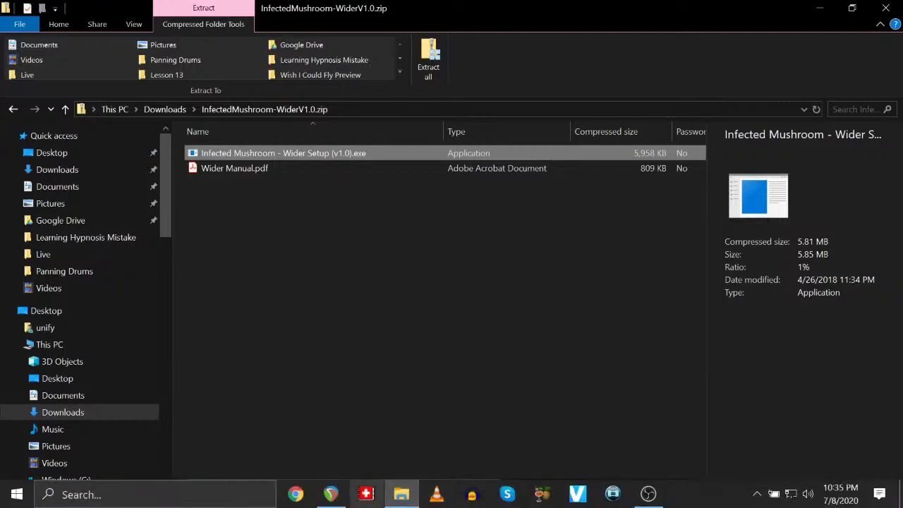
left_click(333, 494)
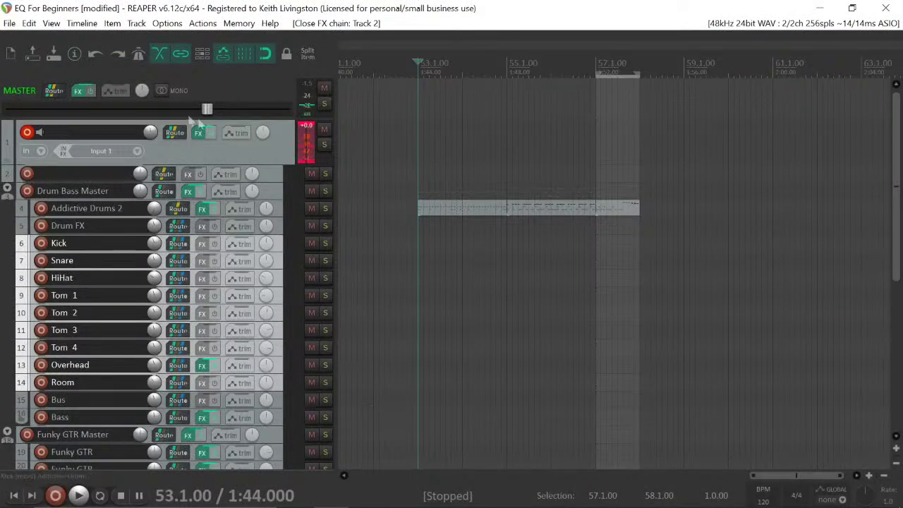
left_click(167, 23)
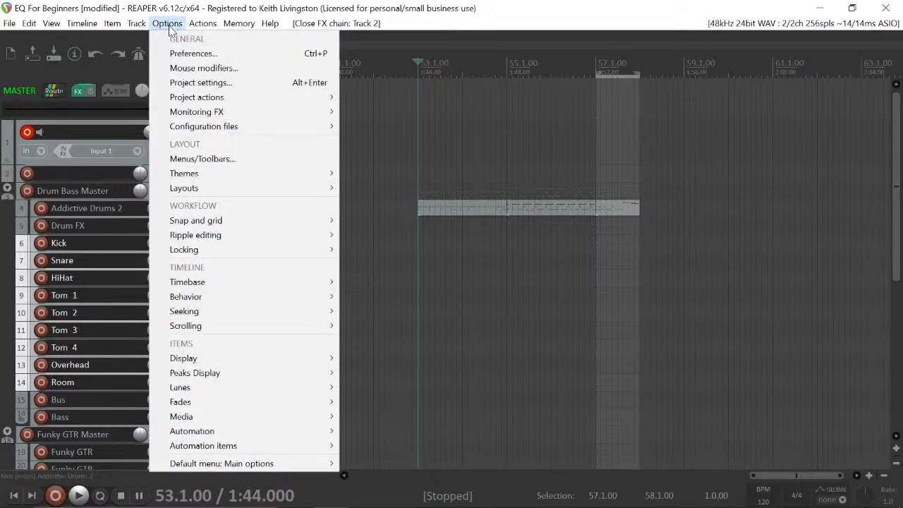
left_click(195, 54)
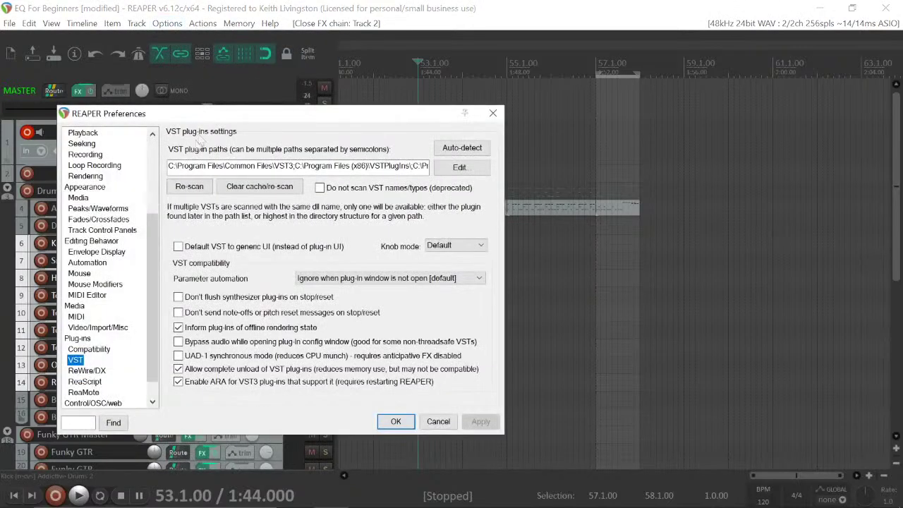
left_click(196, 192)
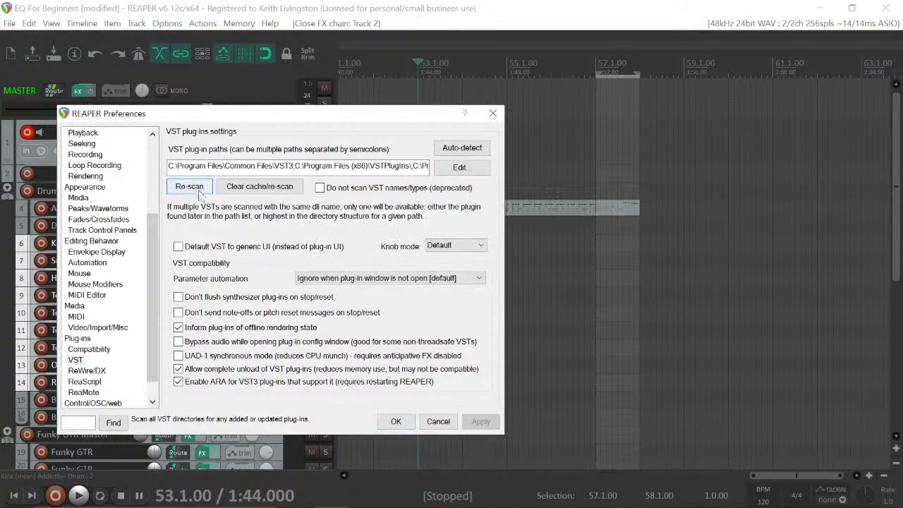
left_click(396, 421)
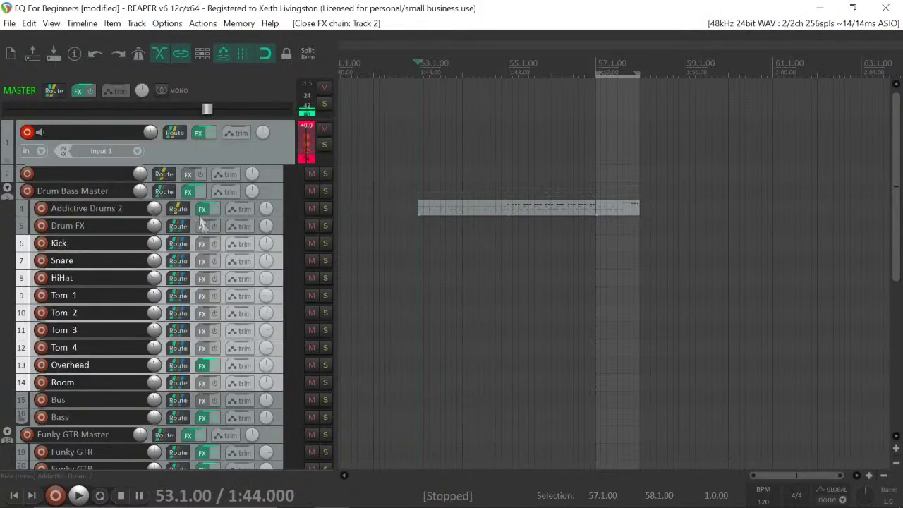
Search the effects available for Track 2 for "wid" and close the browser without adding anything
left_click(185, 175)
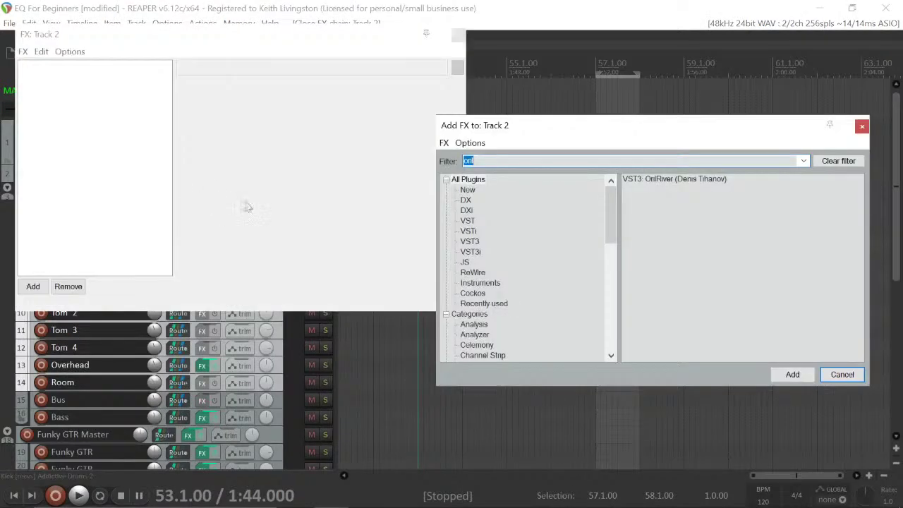
type("wid")
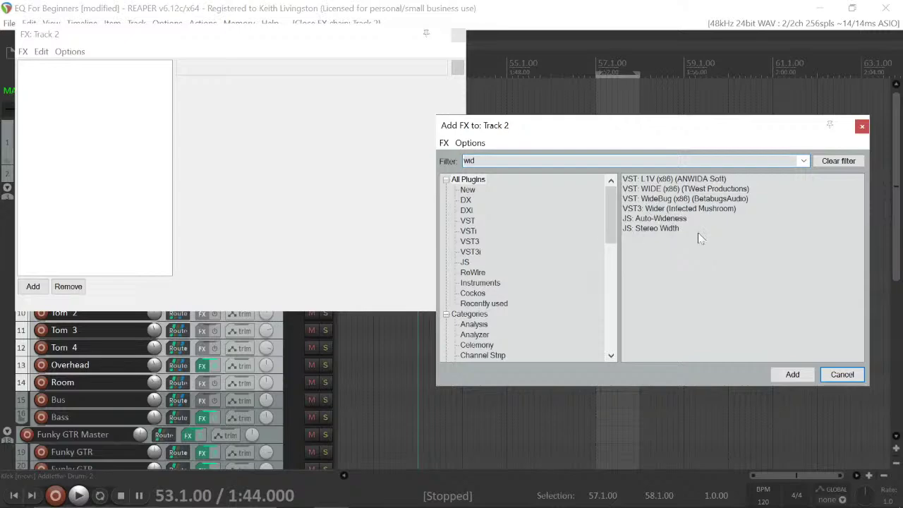
left_click(832, 374)
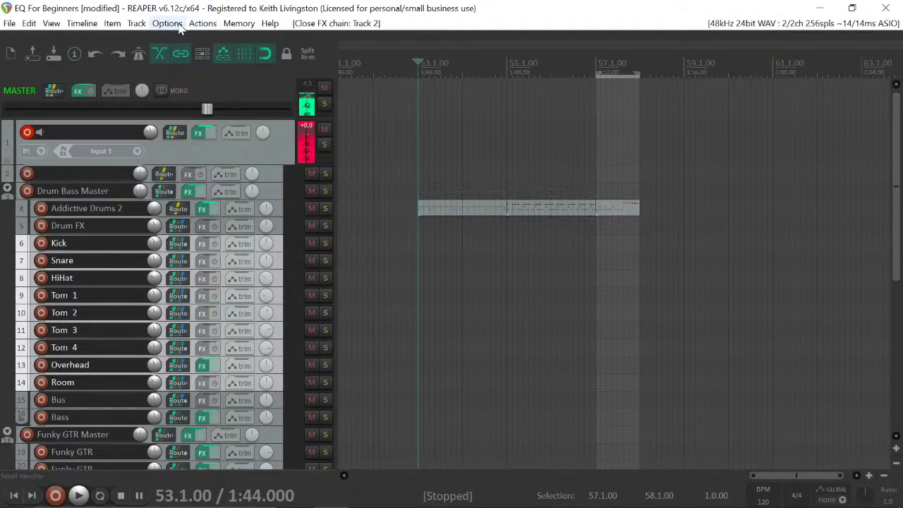
Review the VST plug-in paths in the preferences from the first entry to the last and cancel without changes
left_click(179, 26)
left_click(189, 54)
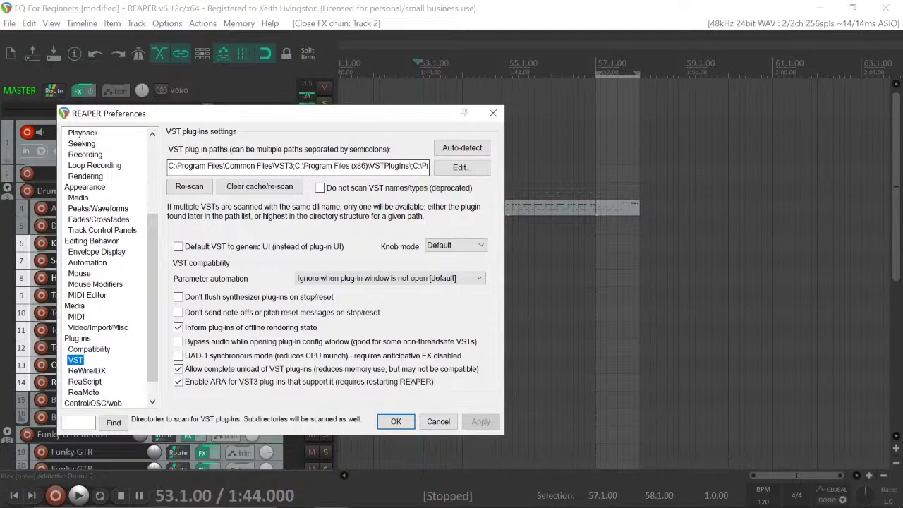
left_click_drag(295, 165, 170, 167)
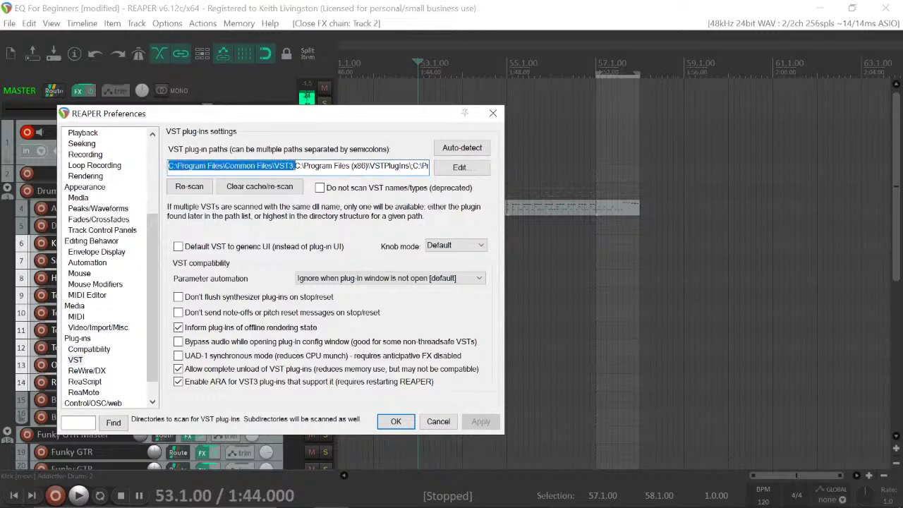
left_click(285, 166)
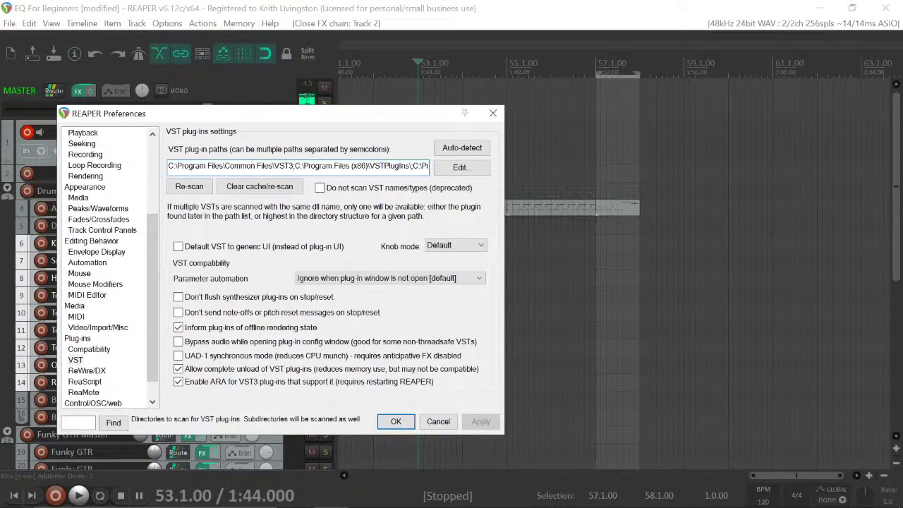
key("End")
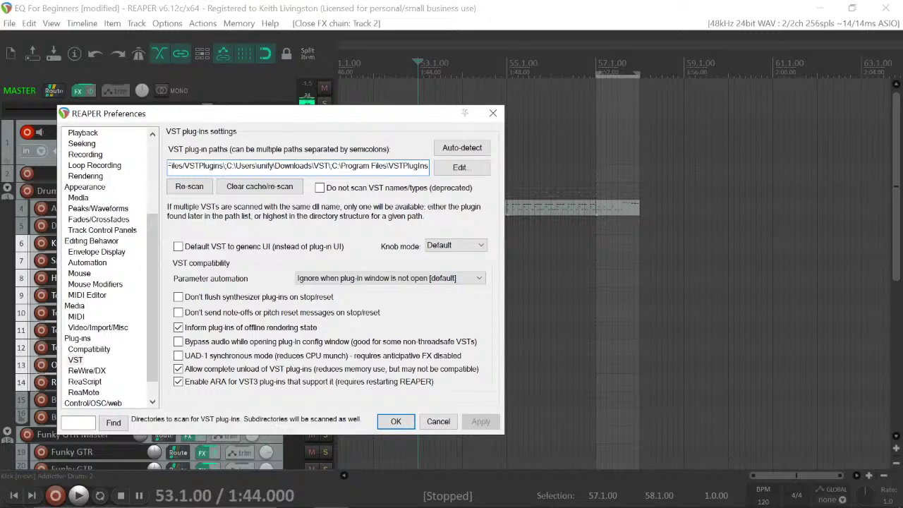
left_click(438, 421)
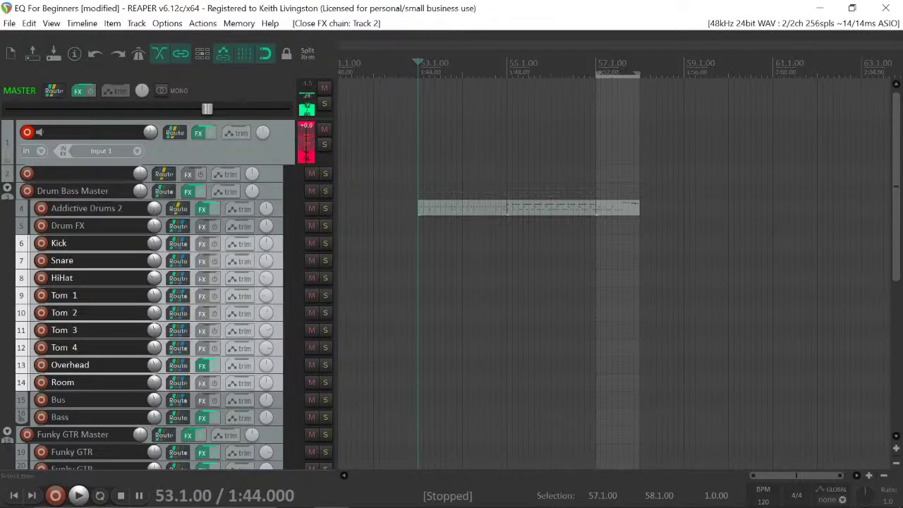